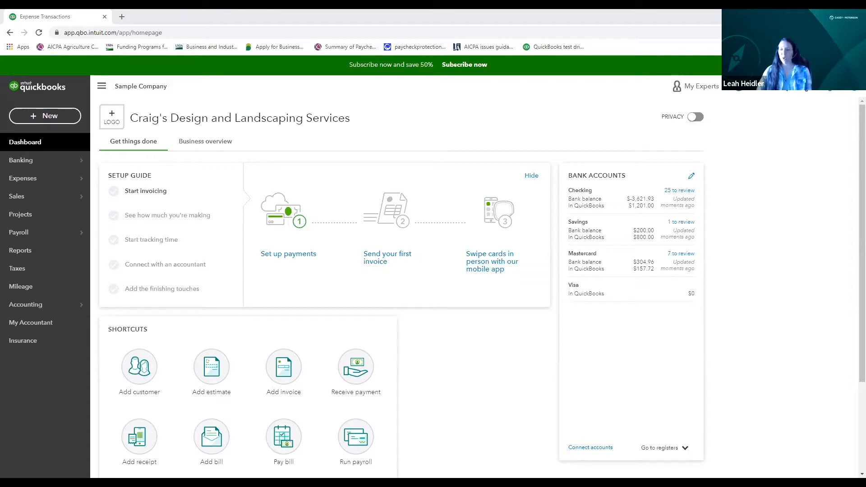
pyautogui.click(777, 196)
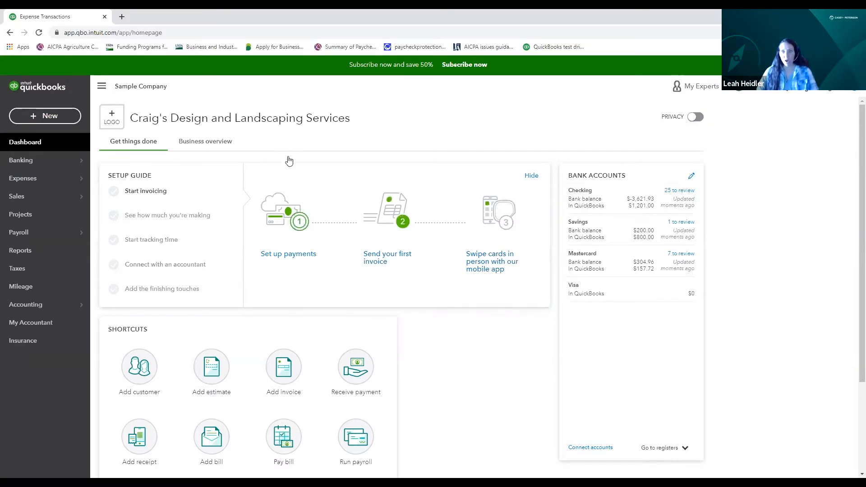
pyautogui.click(122, 18)
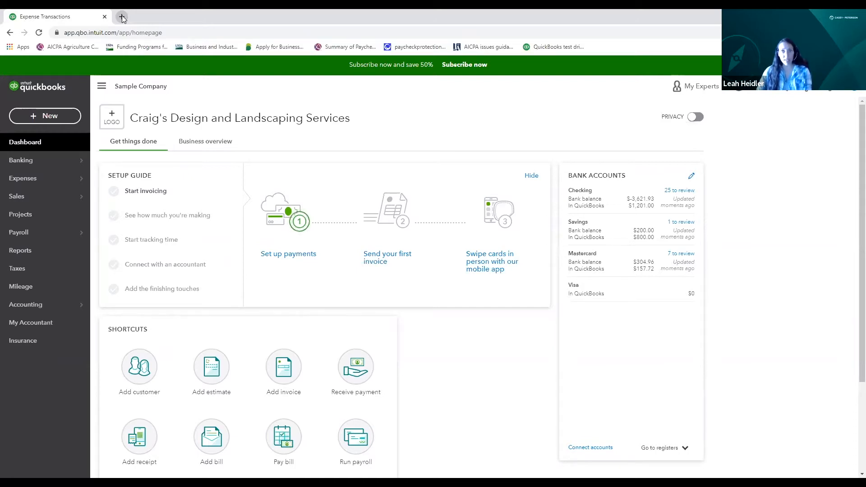
pyautogui.click(122, 17)
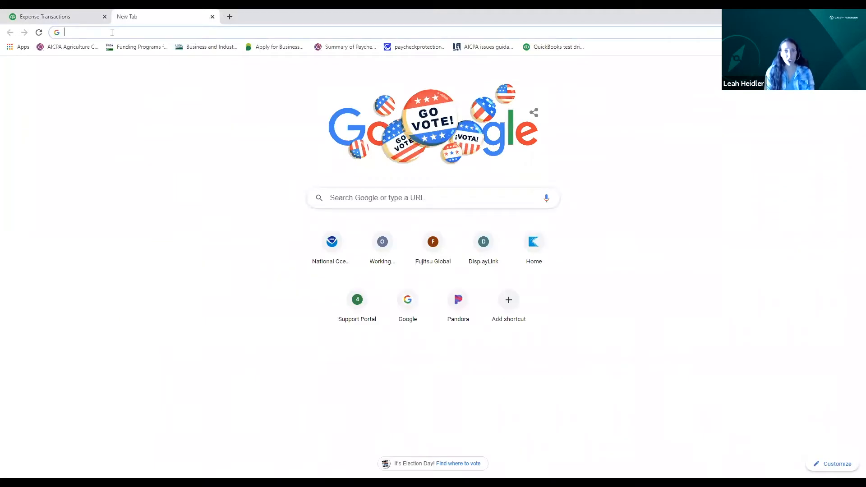
pyautogui.write('q')
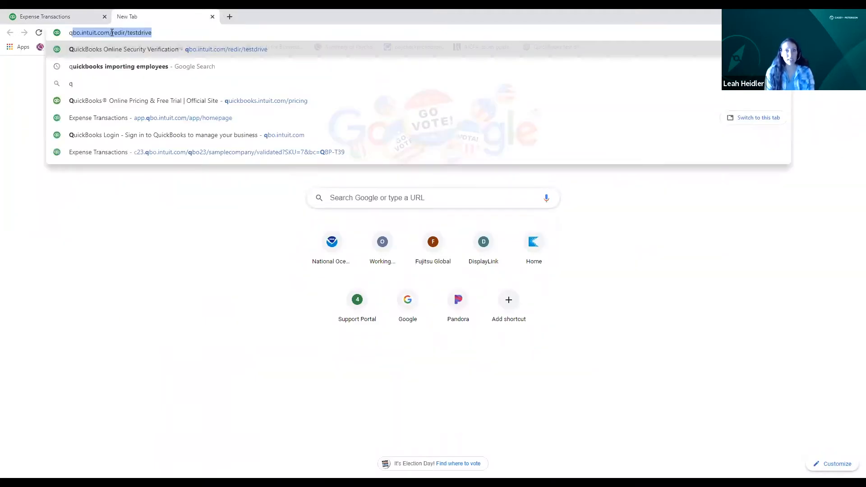
pyautogui.write('bo.intuit.com')
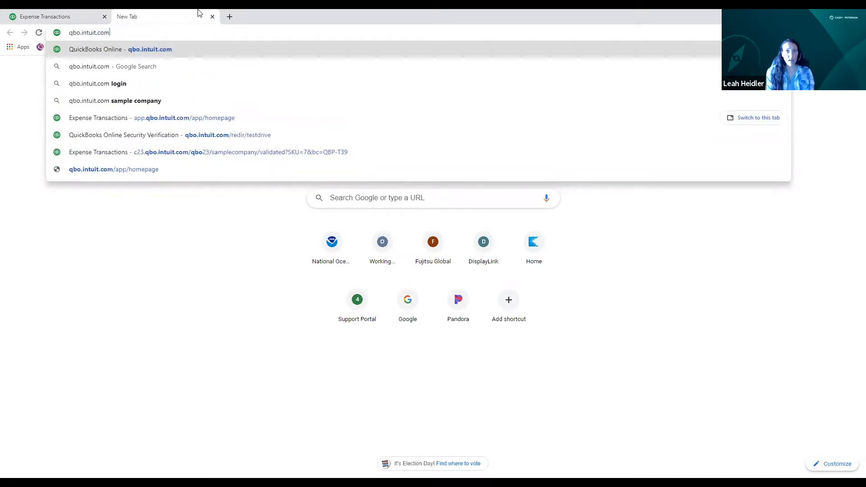
pyautogui.press('BackSpace')
pyautogui.press('BackSpace')
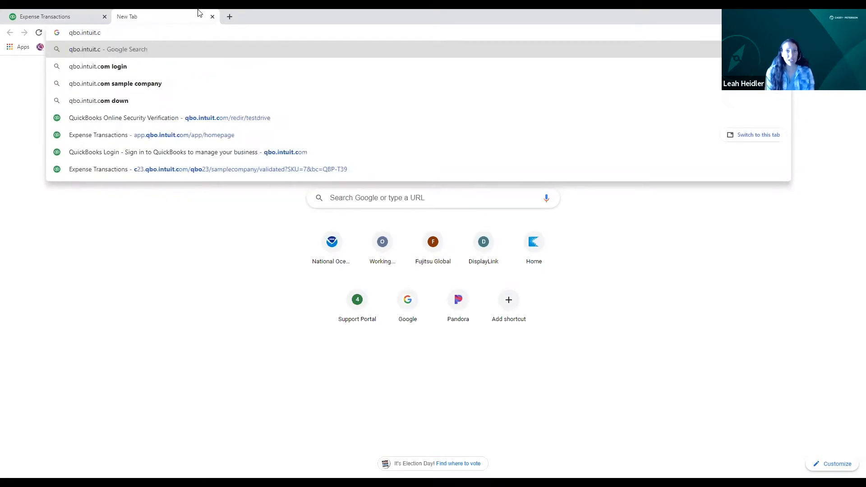
pyautogui.write('o')
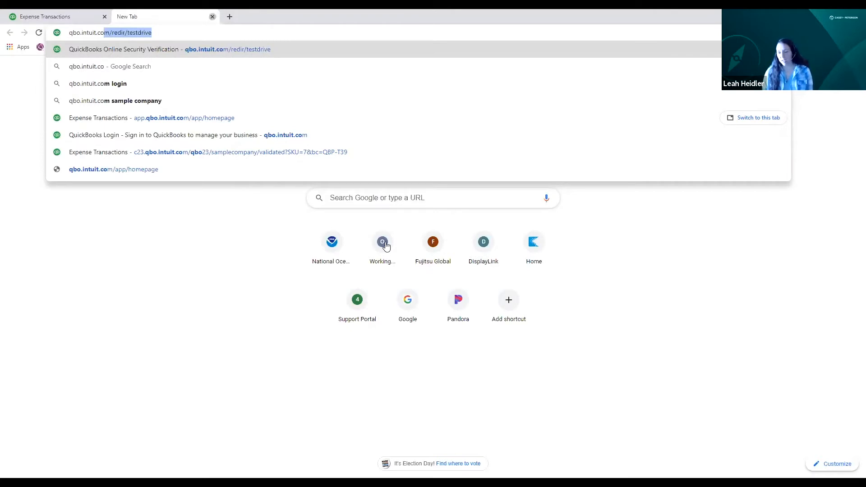
pyautogui.hotkey('ctrl', 'w')
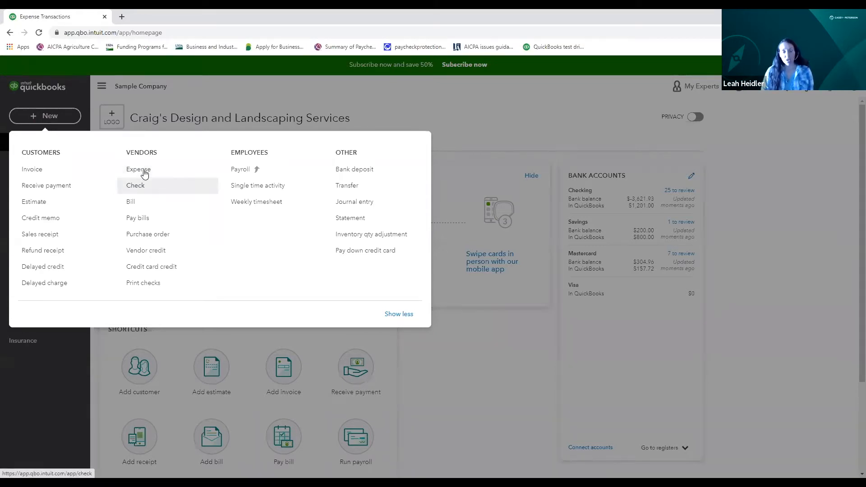
# Step: Start a new check numbered 100, not marked for later printing, with Cal Telephone as the payee
pyautogui.click(145, 188)
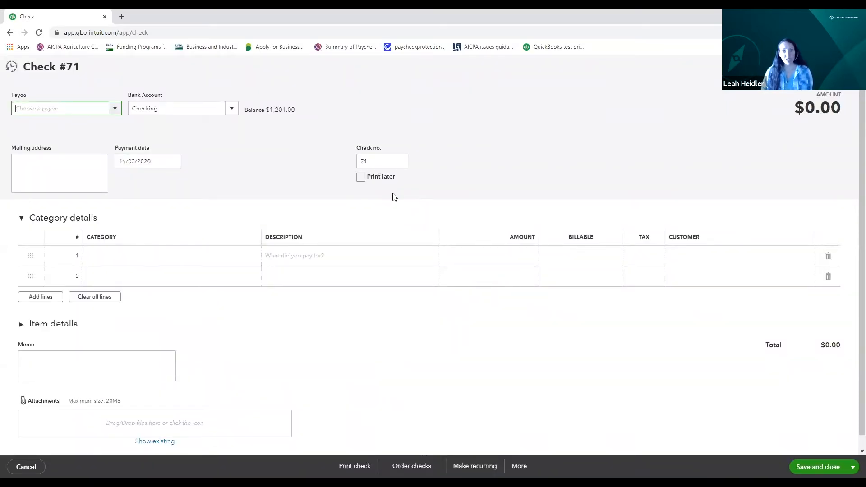
pyautogui.click(361, 178)
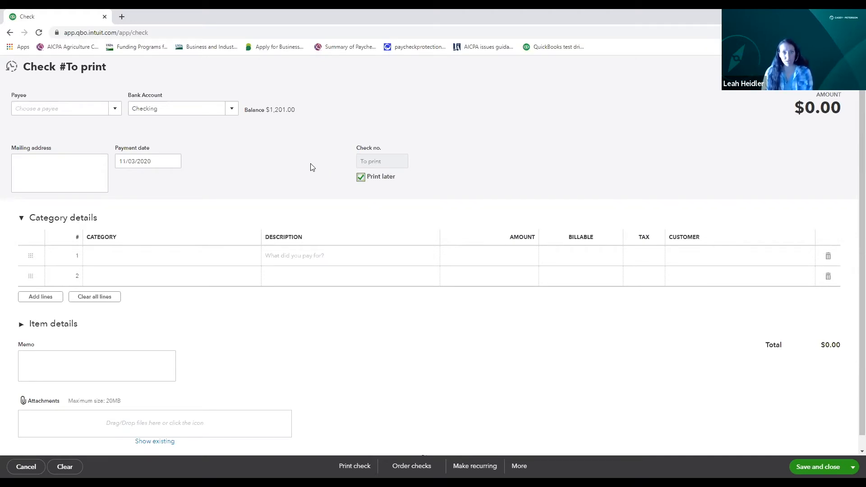
pyautogui.click(360, 177)
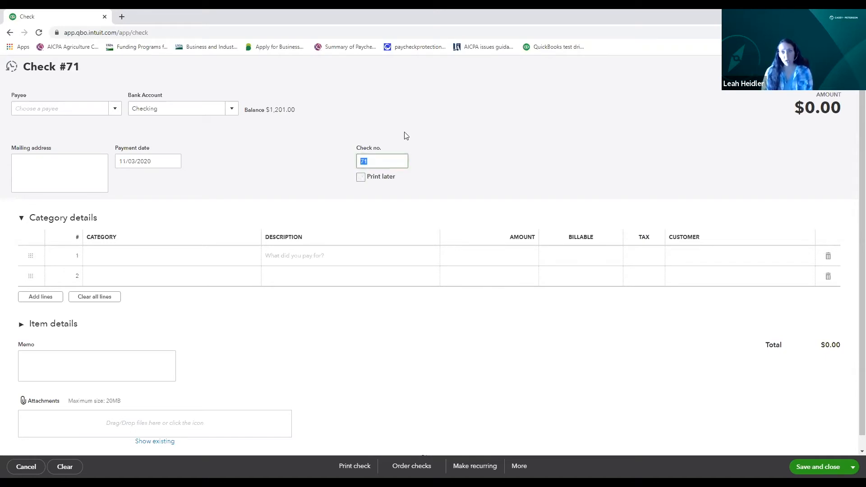
pyautogui.write('100')
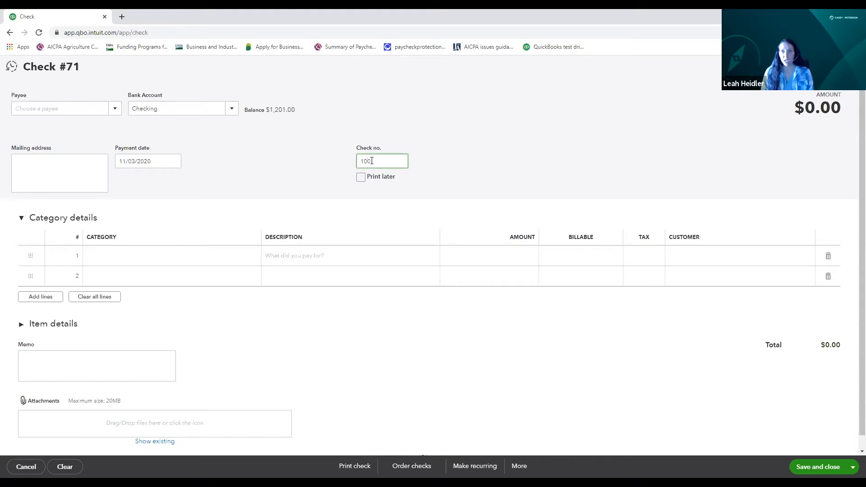
pyautogui.click(115, 109)
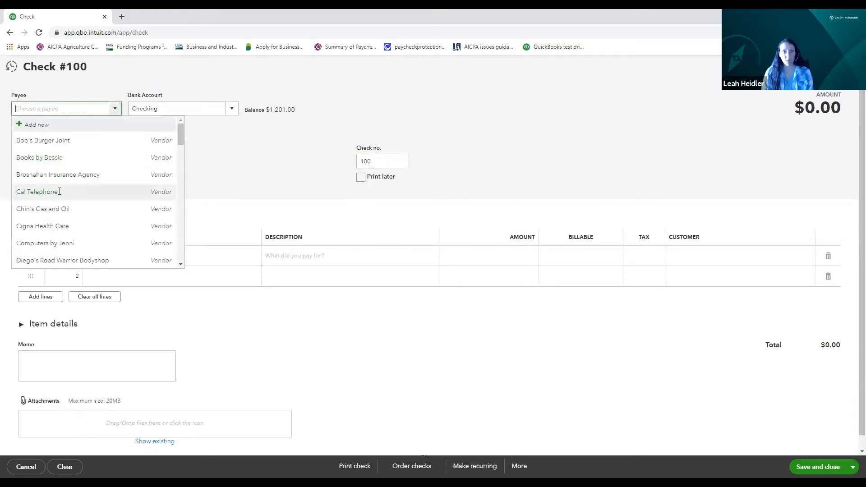
pyautogui.press('Return')
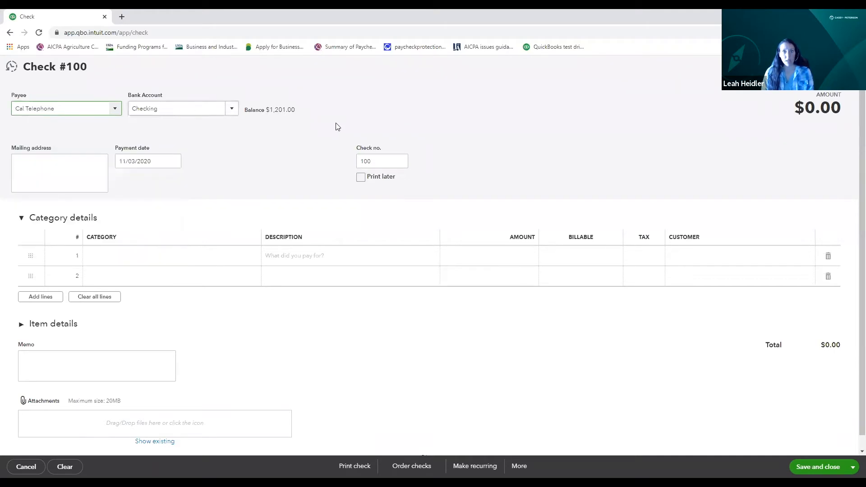
# Step: Enter Utilities with an amount of 354.01 on the check's first category line, and save and close the check
pyautogui.click(210, 271)
pyautogui.write('ut')
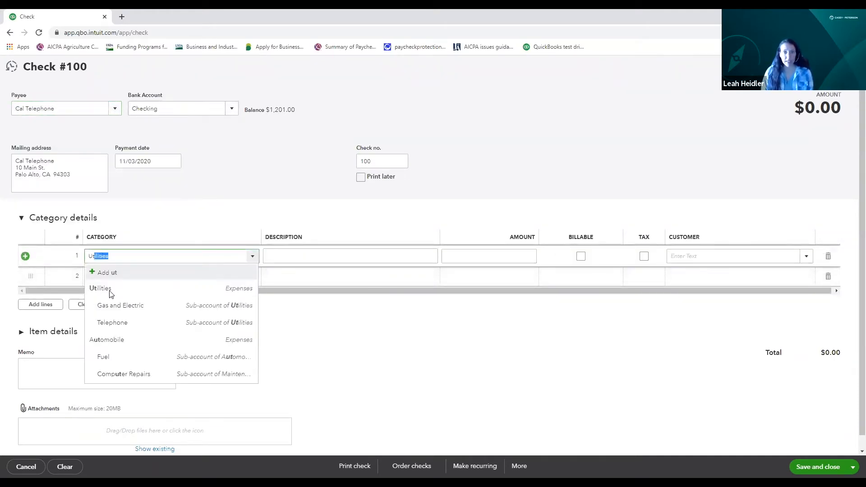
pyautogui.click(108, 290)
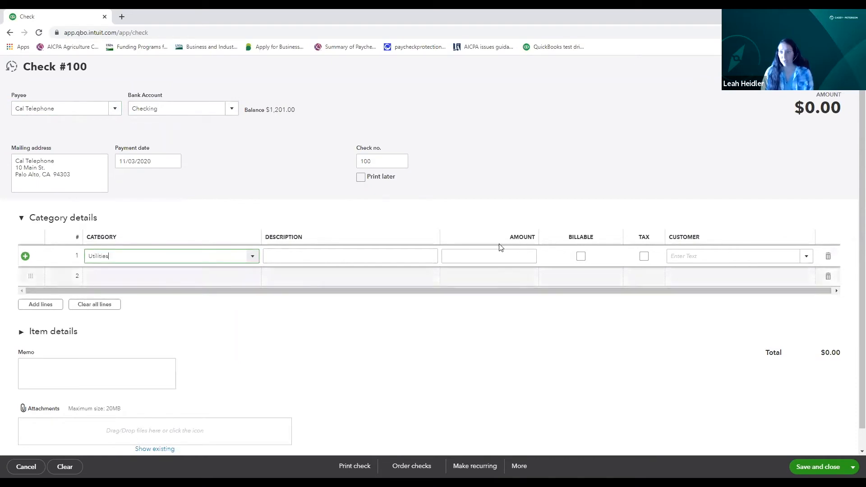
pyautogui.click(490, 252)
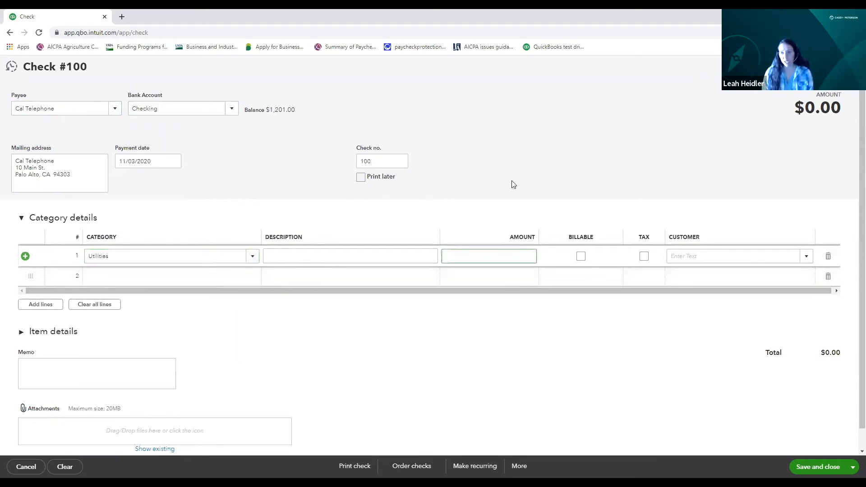
pyautogui.write('354.01')
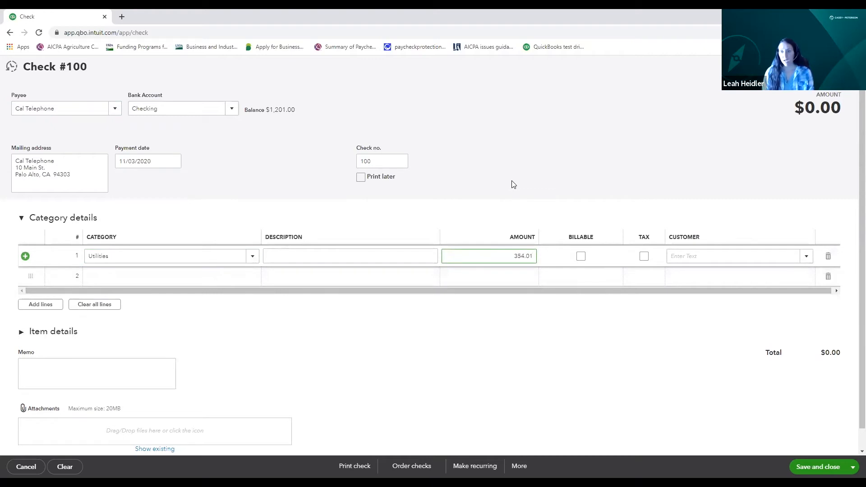
pyautogui.press('Tab')
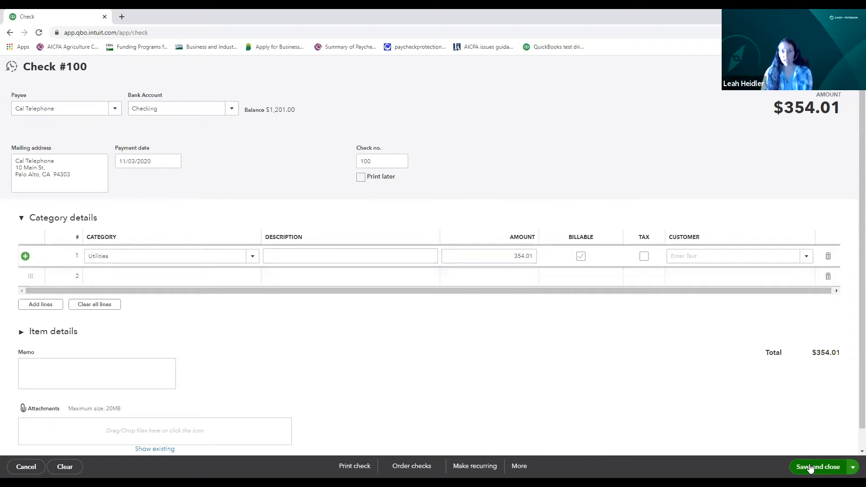
pyautogui.click(489, 404)
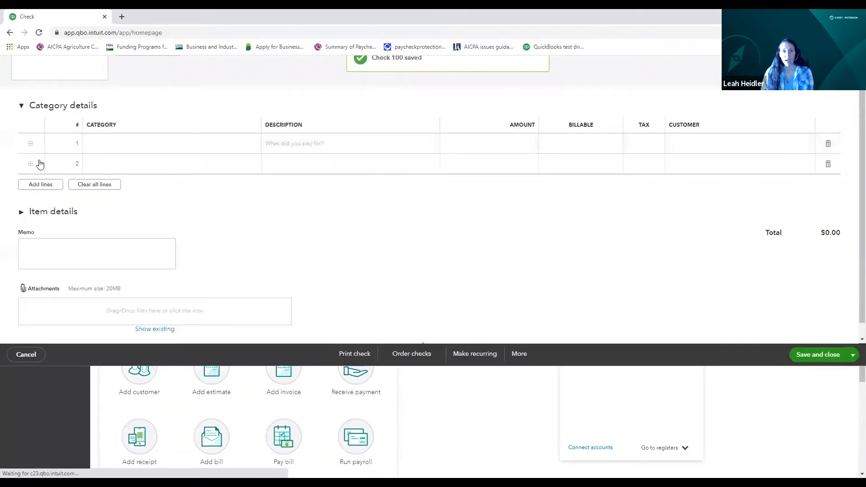
# Step: Start a new expense with Cal Telephone as the payee and Utilities as the category on the first line
pyautogui.moveTo(40, 164)
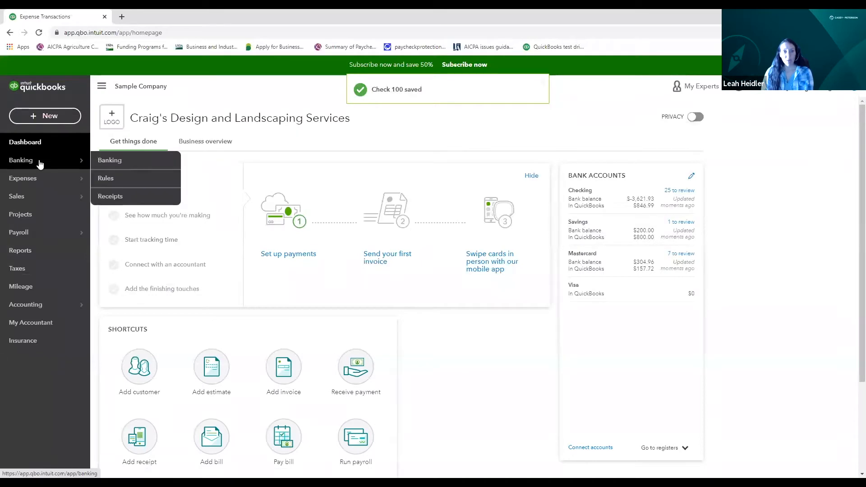
pyautogui.click(41, 115)
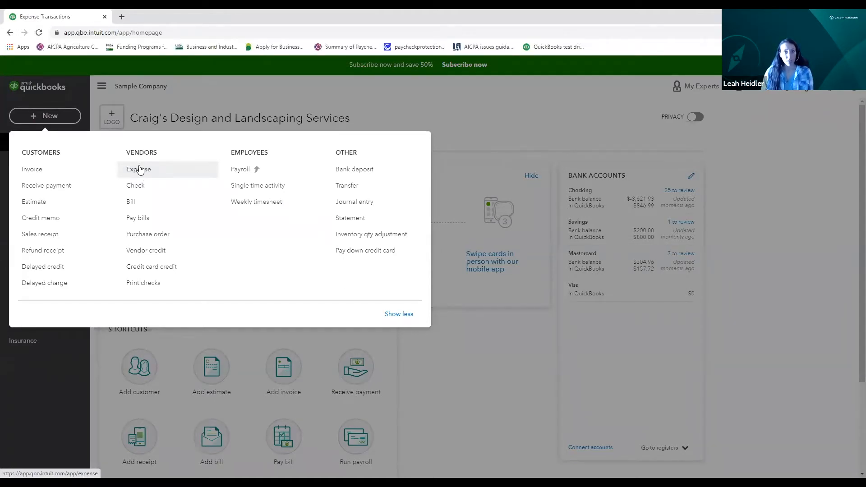
pyautogui.click(138, 175)
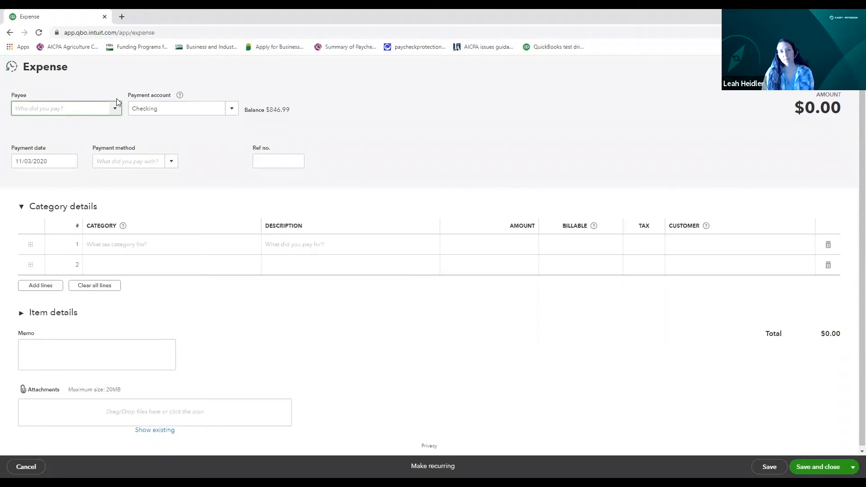
pyautogui.click(110, 110)
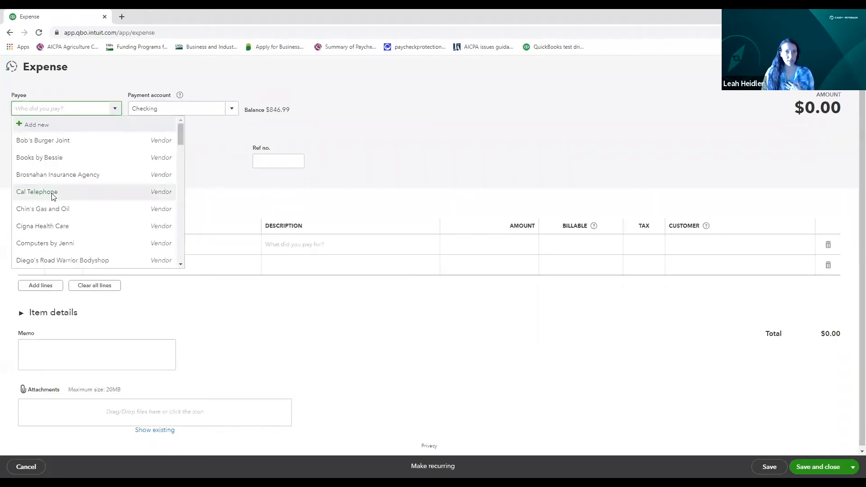
pyautogui.click(53, 193)
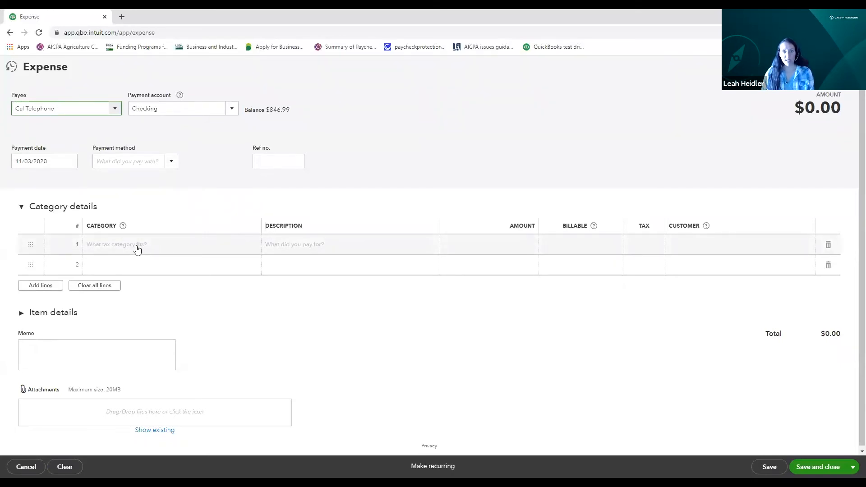
pyautogui.click(138, 250)
pyautogui.click(249, 247)
pyautogui.write('ut')
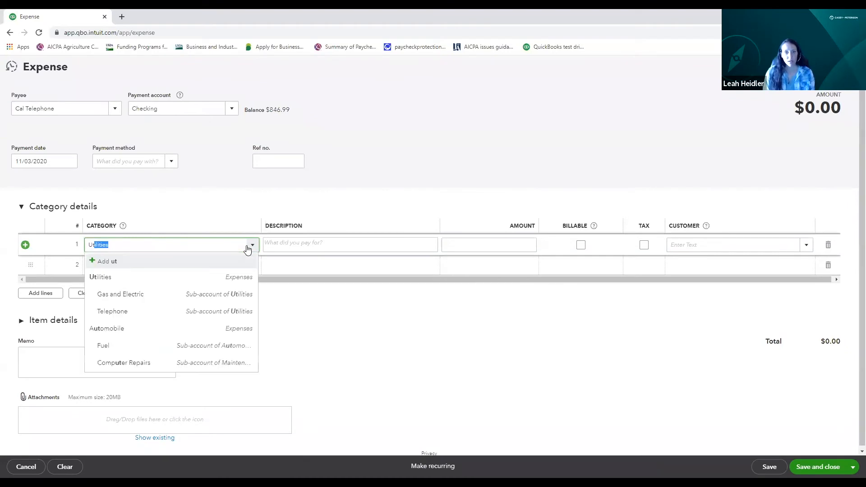
pyautogui.click(96, 279)
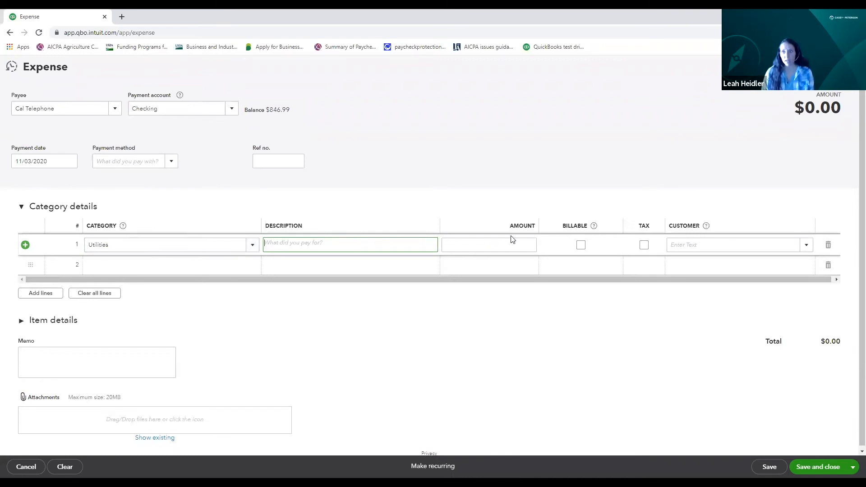
# Step: Set the expense's payment account to Mastercard, and leave the expense without saving it
pyautogui.click(234, 110)
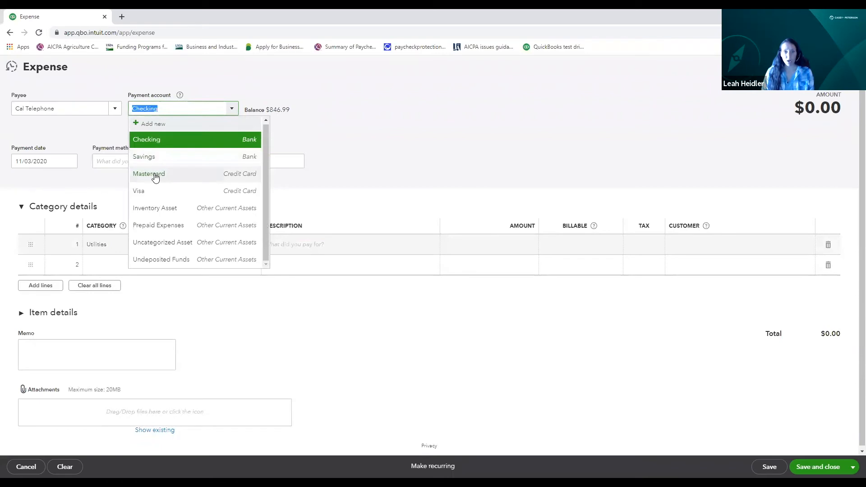
pyautogui.click(155, 176)
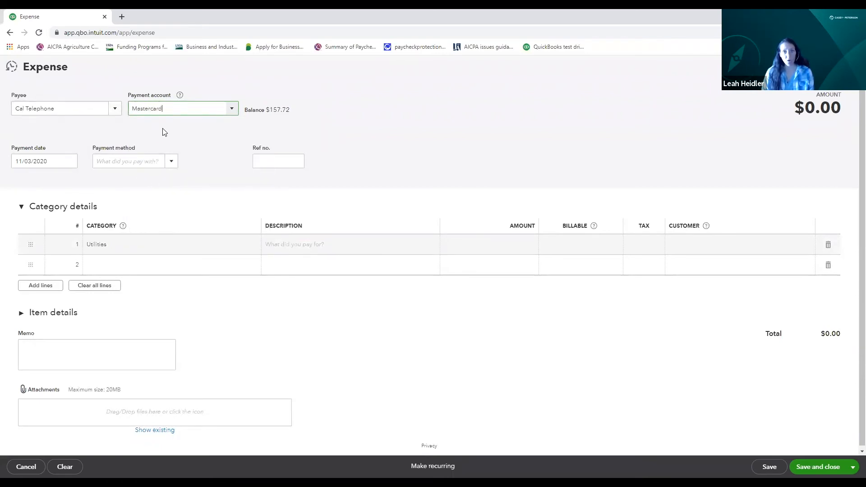
pyautogui.press('Tab')
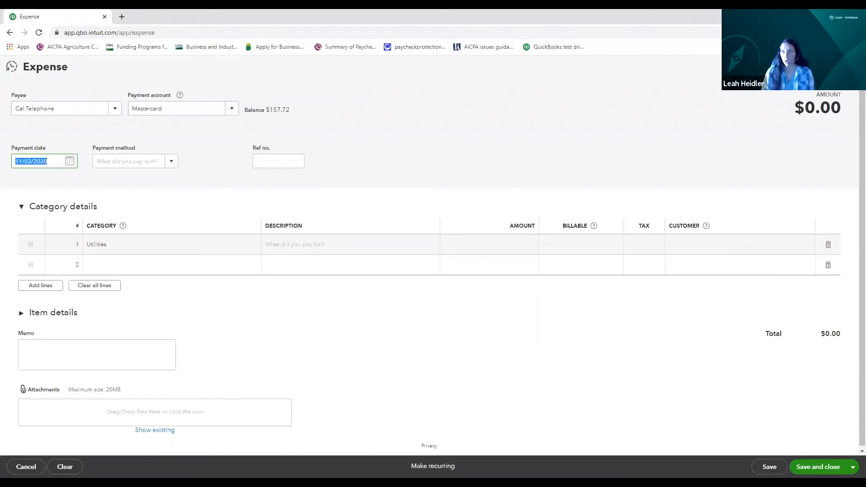
pyautogui.click(343, 158)
pyautogui.press('Escape')
pyautogui.click(482, 285)
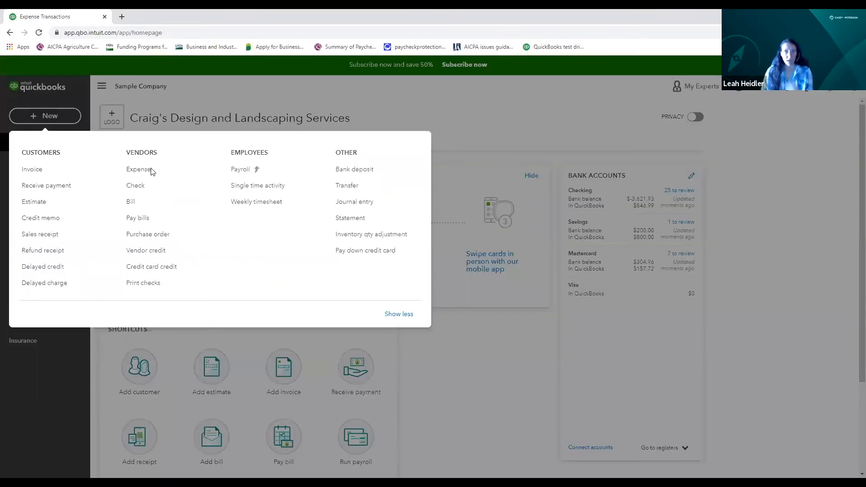
# Step: Start a new expense with Visa as the payment account and Cal Telephone as the payee
pyautogui.click(152, 172)
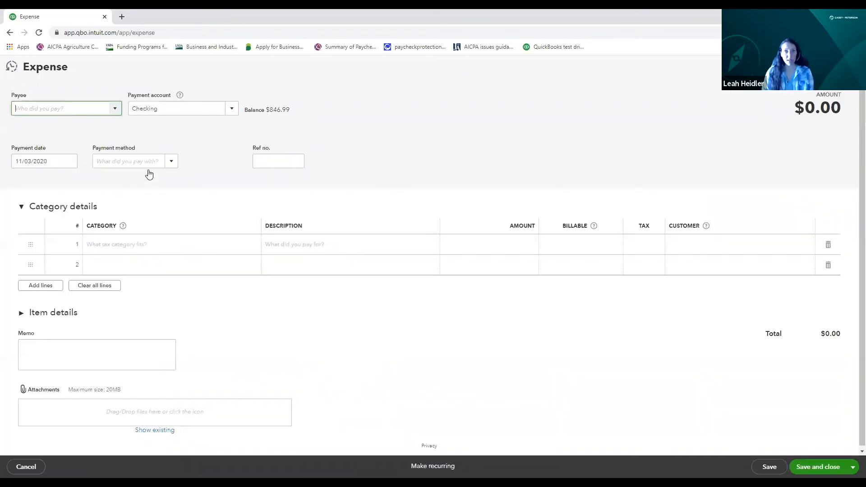
pyautogui.press('Tab')
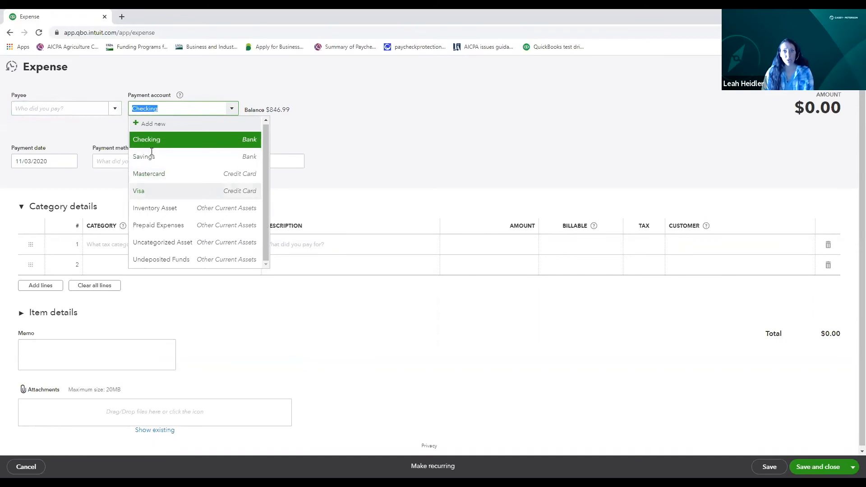
pyautogui.click(149, 191)
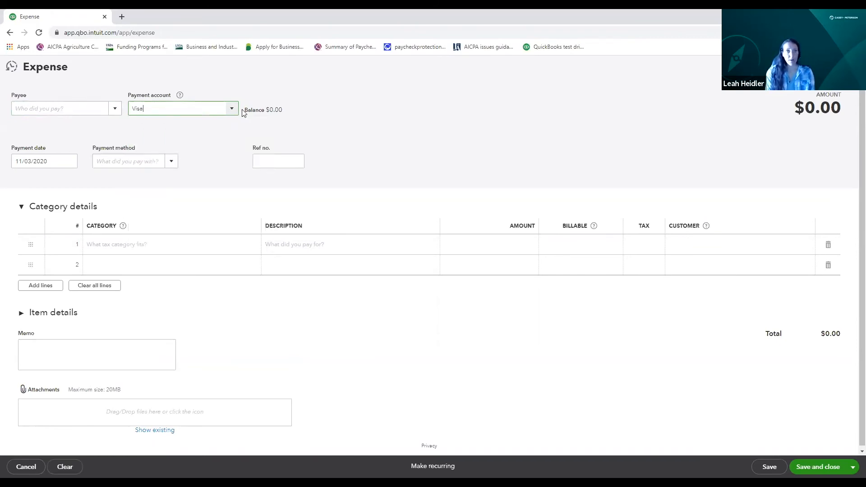
pyautogui.hotkey('shift', 'Tab')
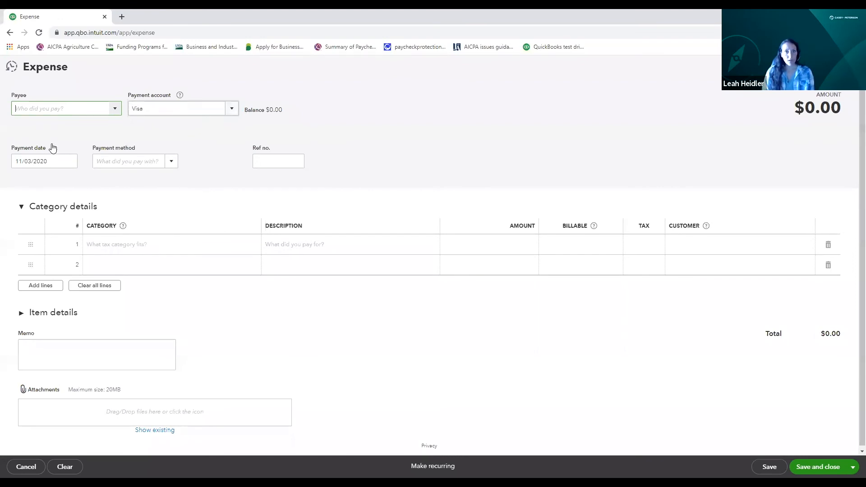
pyautogui.write('cal')
pyautogui.press('Tab')
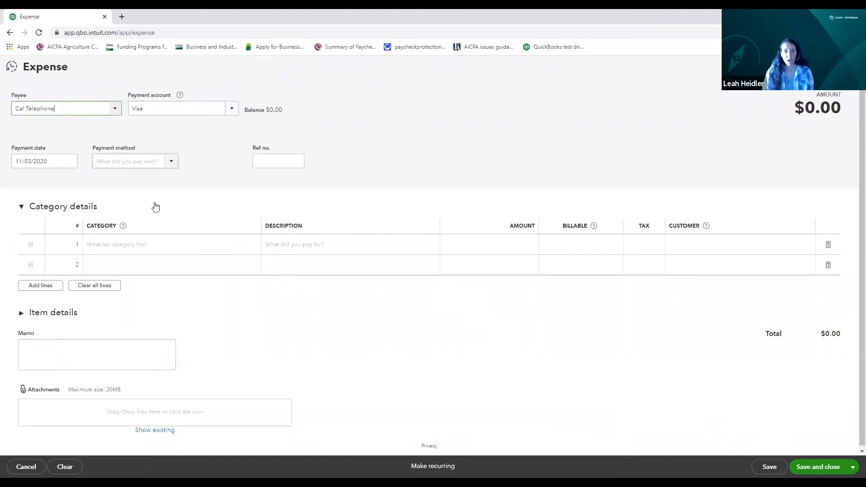
# Step: Choose Utilities as the category on the expense's first line
pyautogui.click(244, 242)
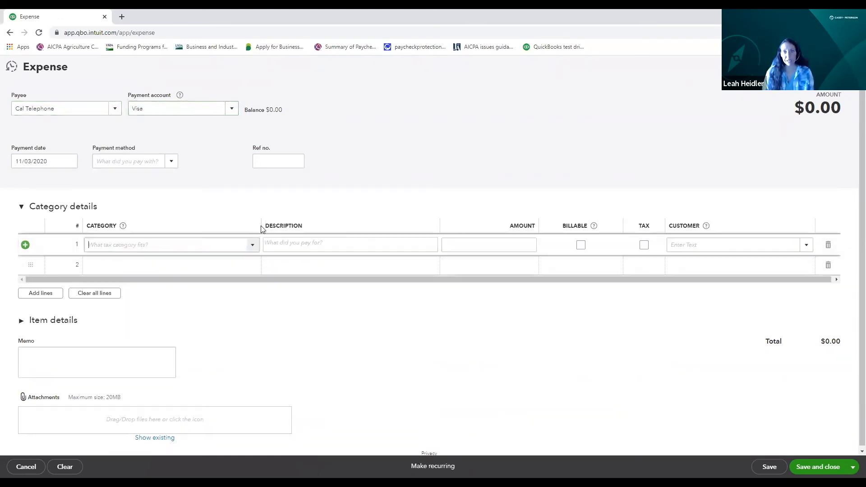
pyautogui.click(251, 246)
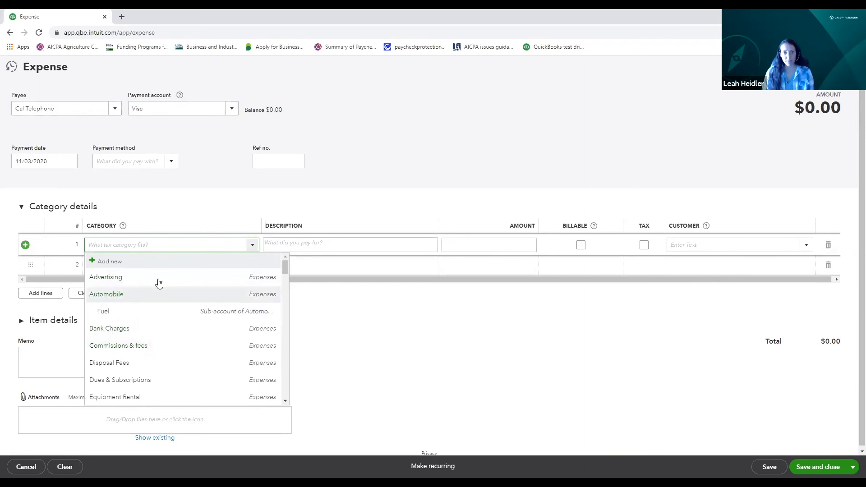
pyautogui.write('ut')
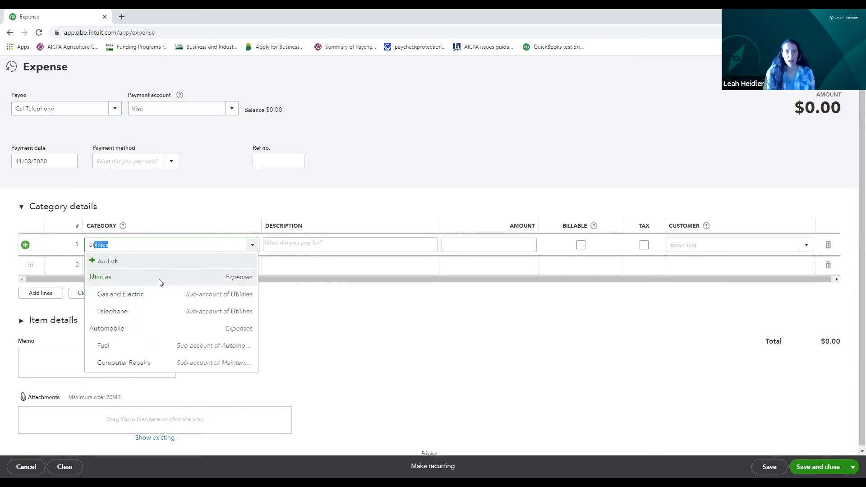
pyautogui.click(160, 281)
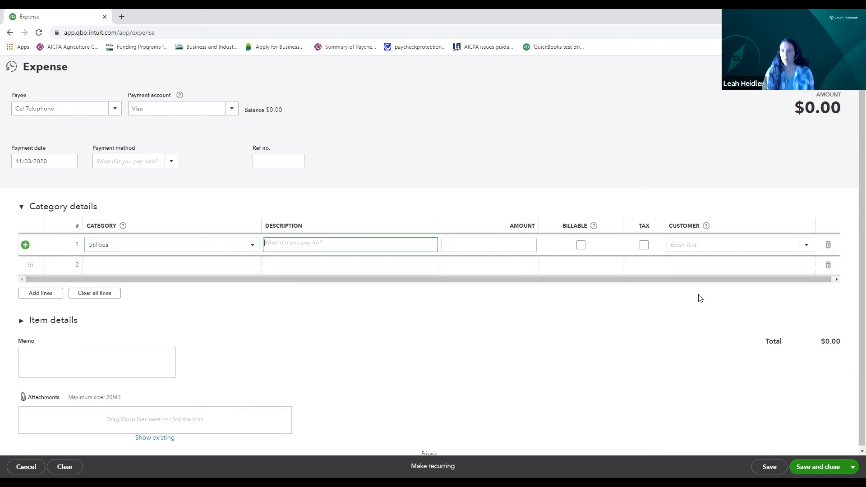
# Step: Enter the Utilities line's amount as the sum 564.85+457.56+354.54, letting the amount field calculate it
pyautogui.press('Tab')
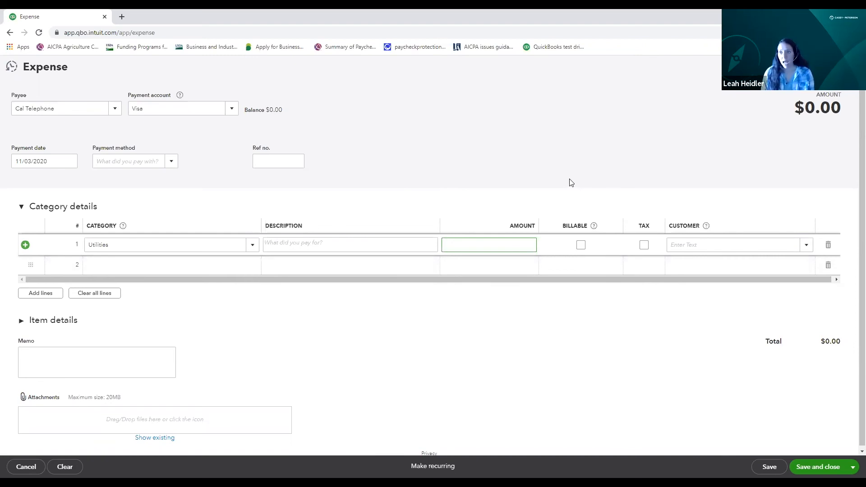
pyautogui.write('564')
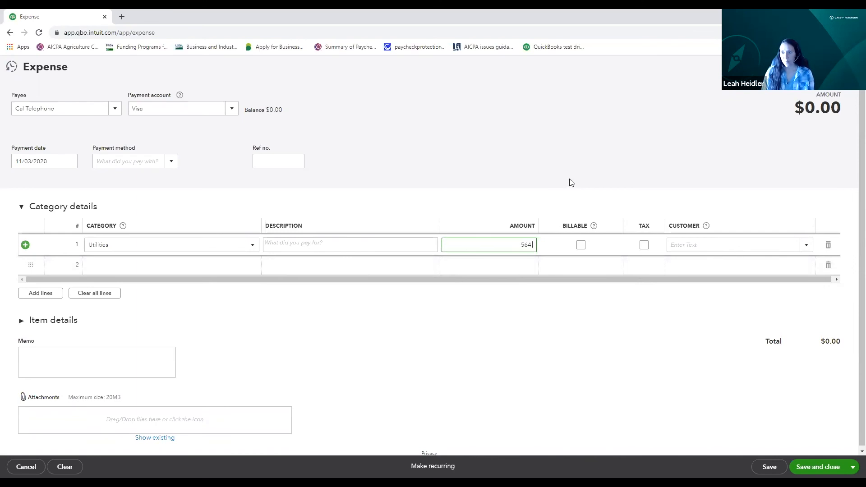
pyautogui.write('.85+')
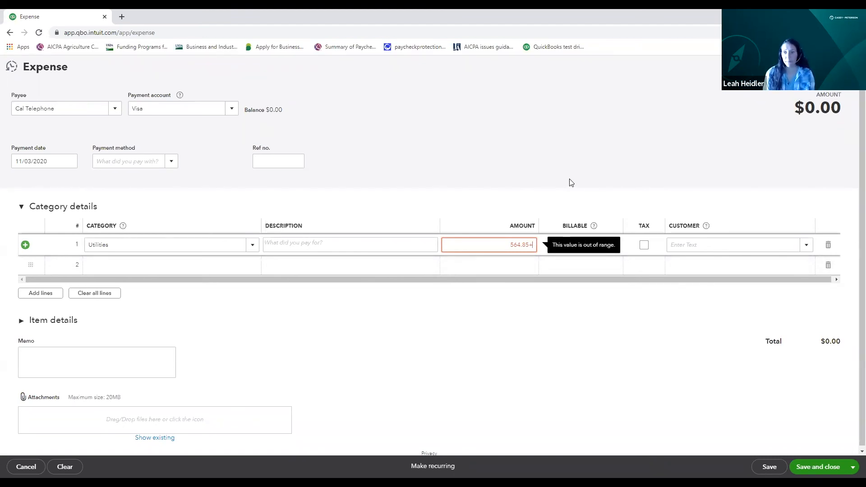
pyautogui.write('457')
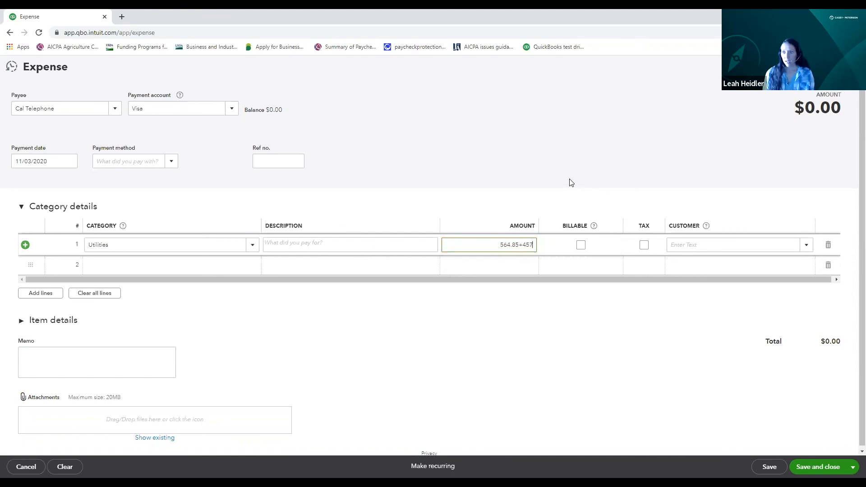
pyautogui.write('.56+354.54')
pyautogui.press('Tab')
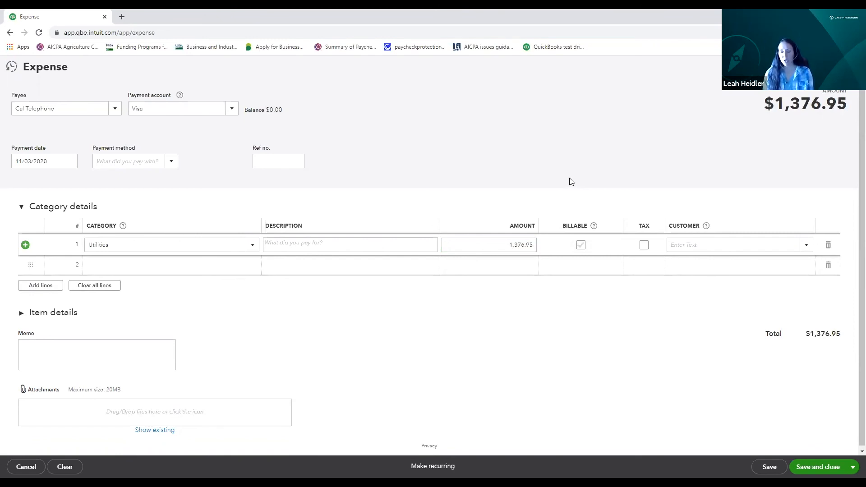
# Step: Replace the Utilities line's amount with a subtraction from 5468.54 that gives 4,920.00, and leave the expense without saving it
pyautogui.moveTo(499, 245); pyautogui.dragTo(558, 250)
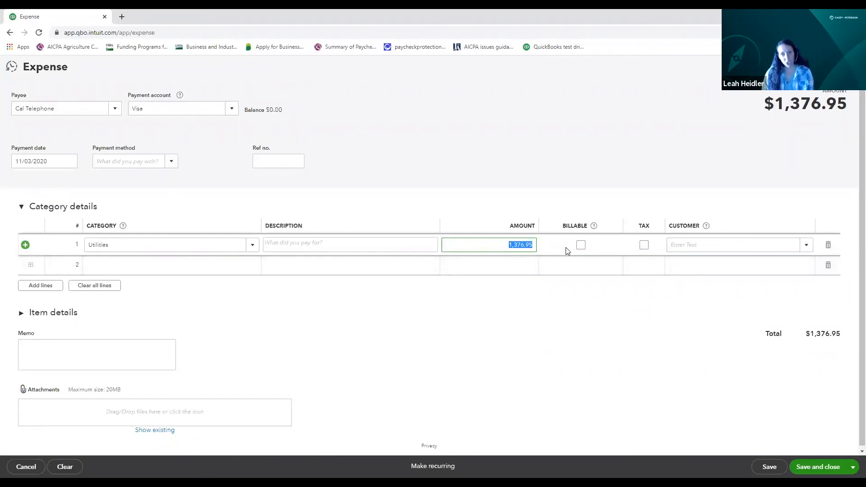
pyautogui.write('54')
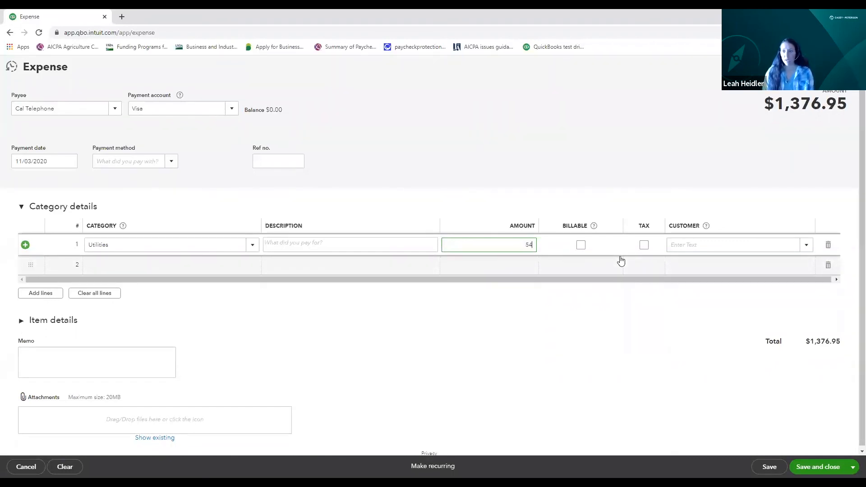
pyautogui.write('68.54')
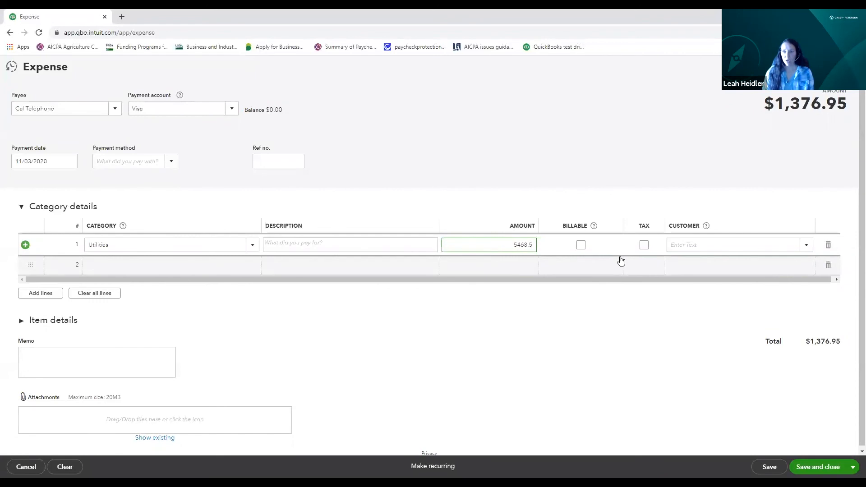
pyautogui.write('48.54')
pyautogui.press('Tab')
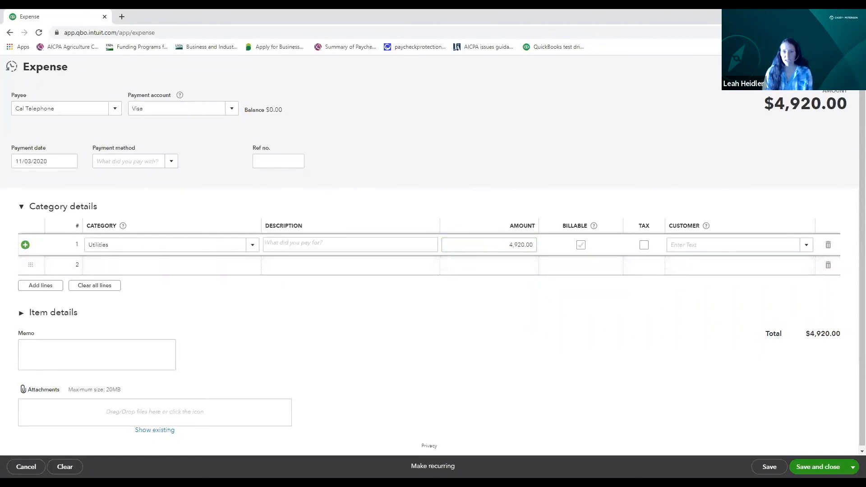
pyautogui.click(849, 66)
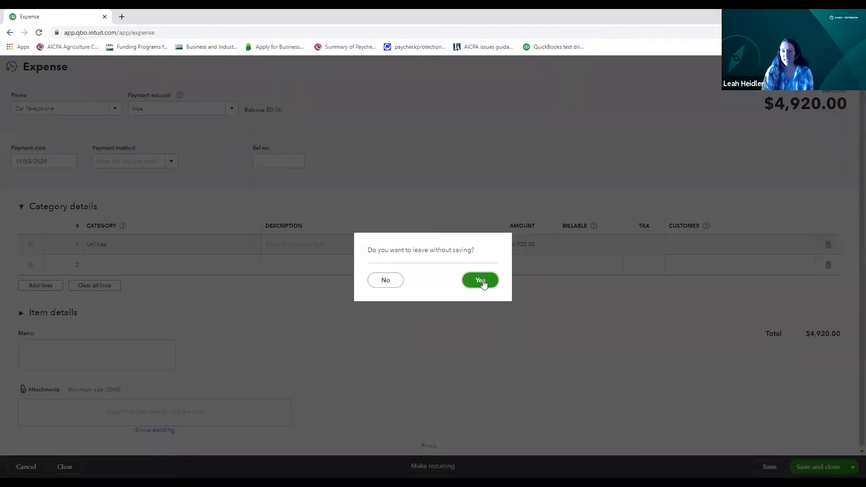
pyautogui.click(481, 280)
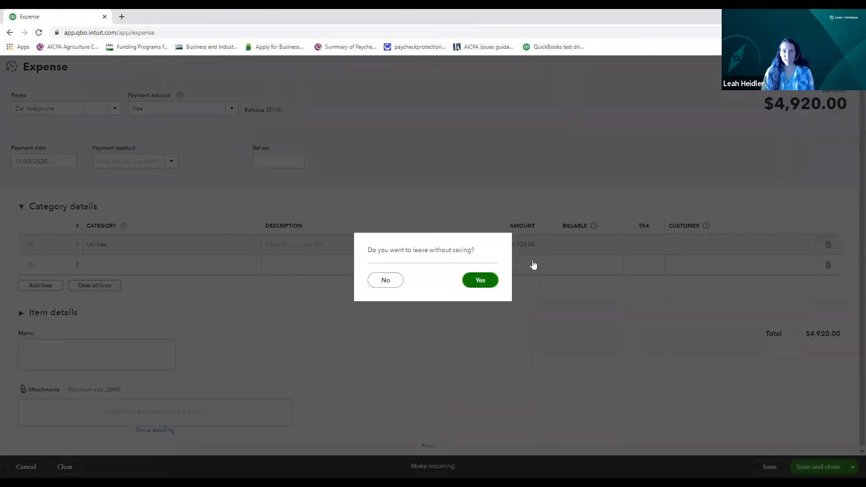